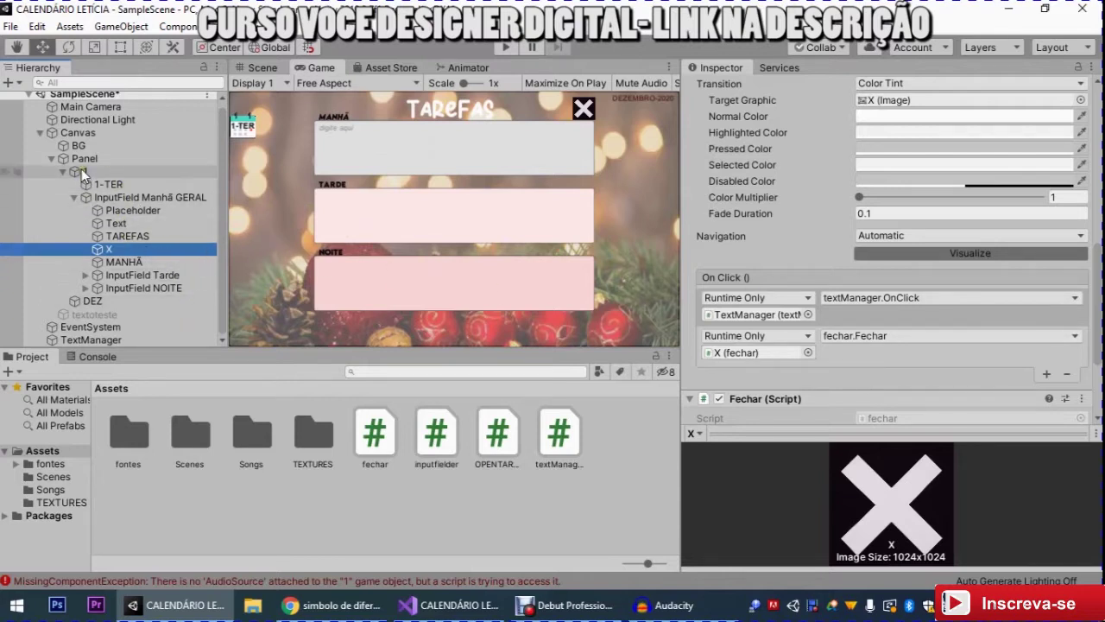
Step: Inspect the InputField Manhã GERAL object and the X close button's properties
left_click(93, 198)
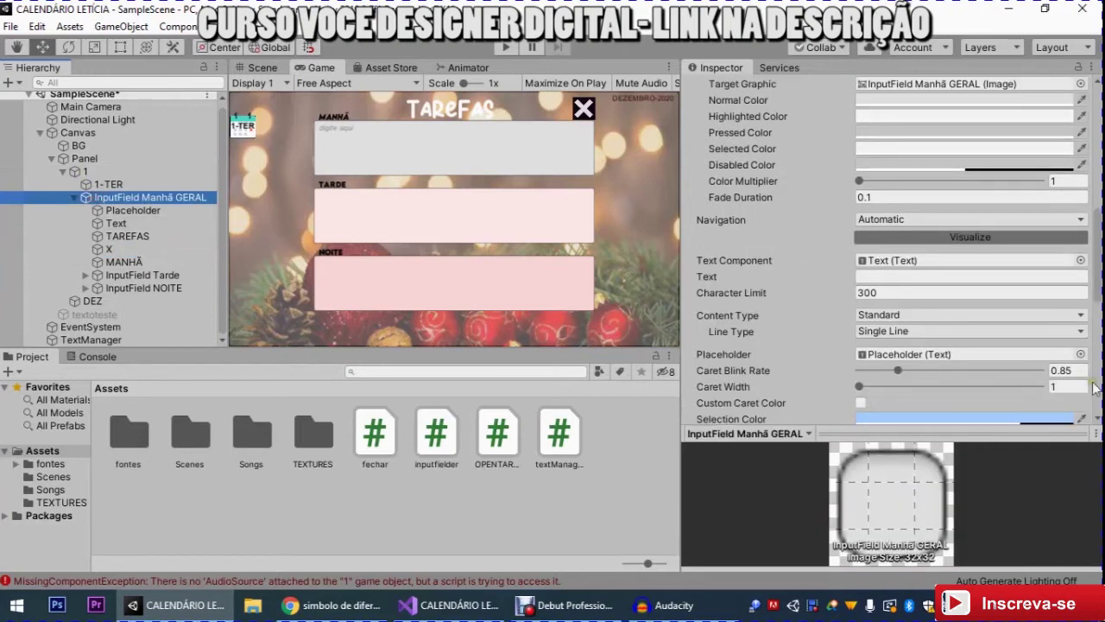
scroll(889, 250, "up", 5)
scroll(889, 250, "up", 3)
scroll(889, 250, "up", 10)
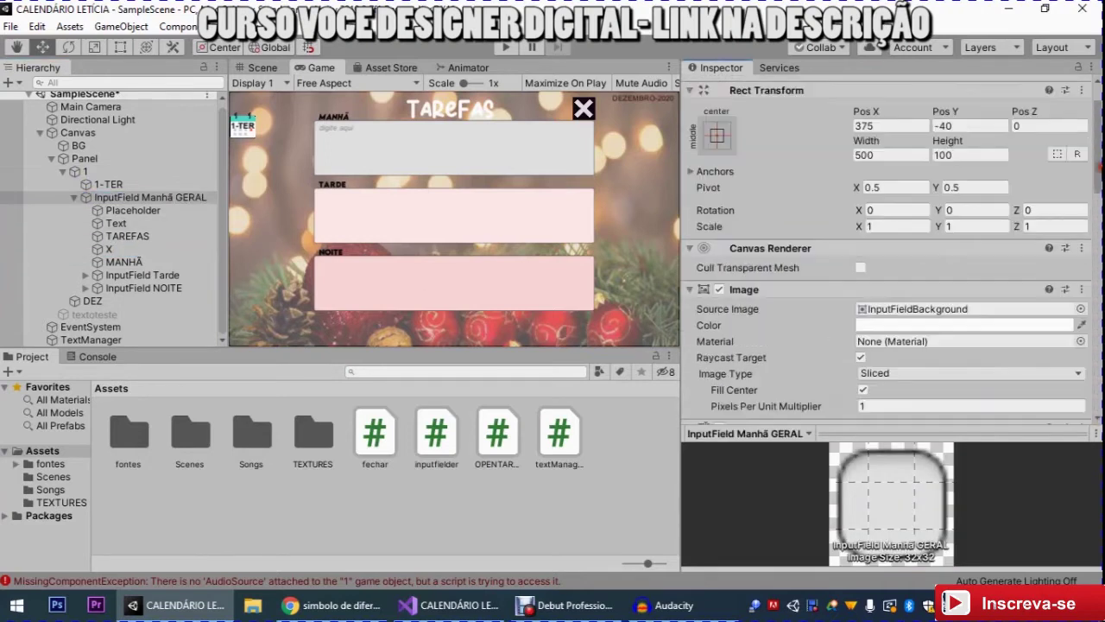
scroll(889, 250, "up", 3)
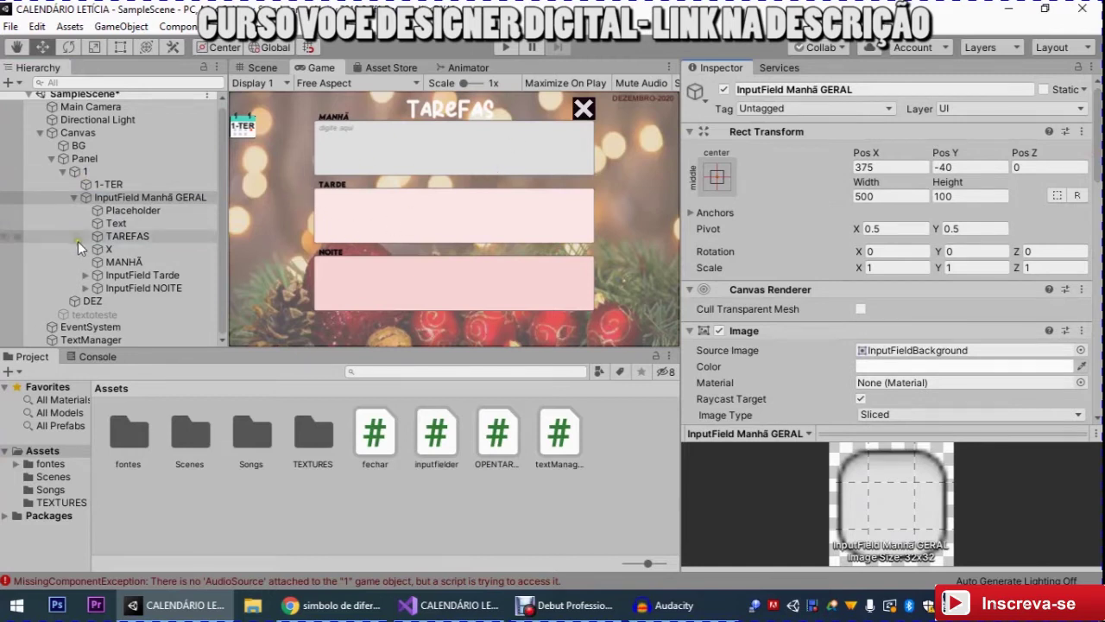
left_click(101, 250)
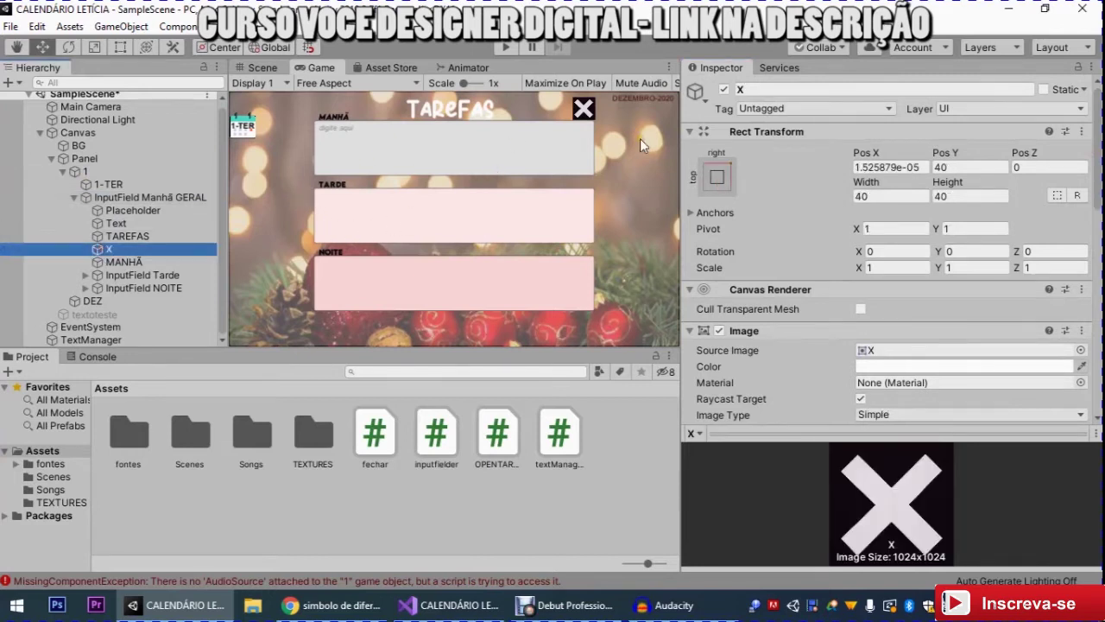
left_click(461, 129)
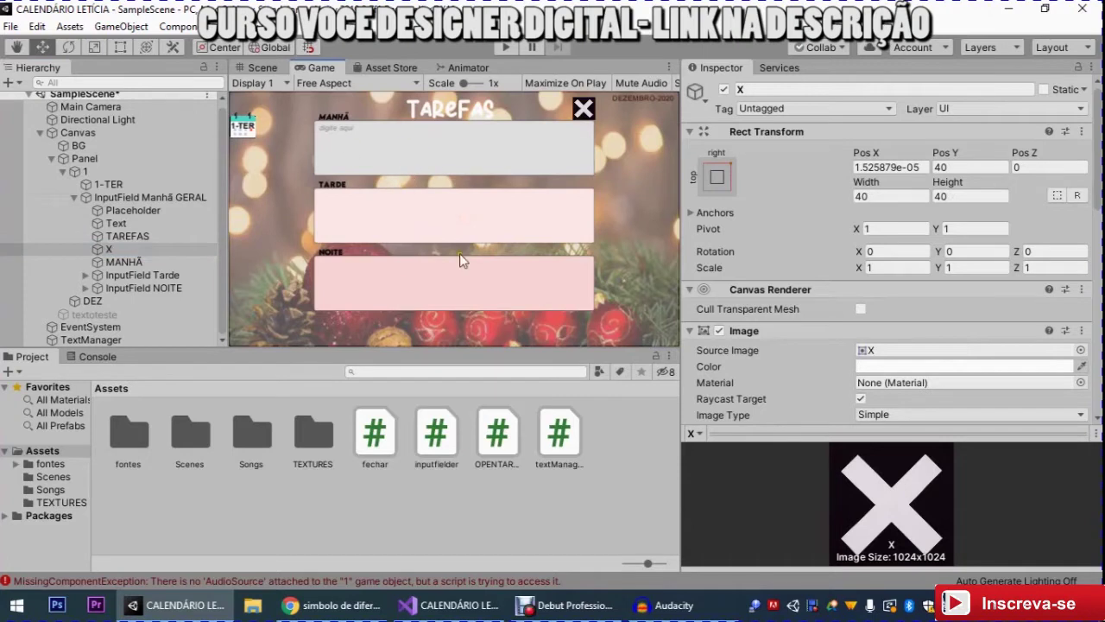
Step: Recheck InputField Manhã GERAL, then select TextManager and open its Text Manager (Script) component menu
left_click(138, 197)
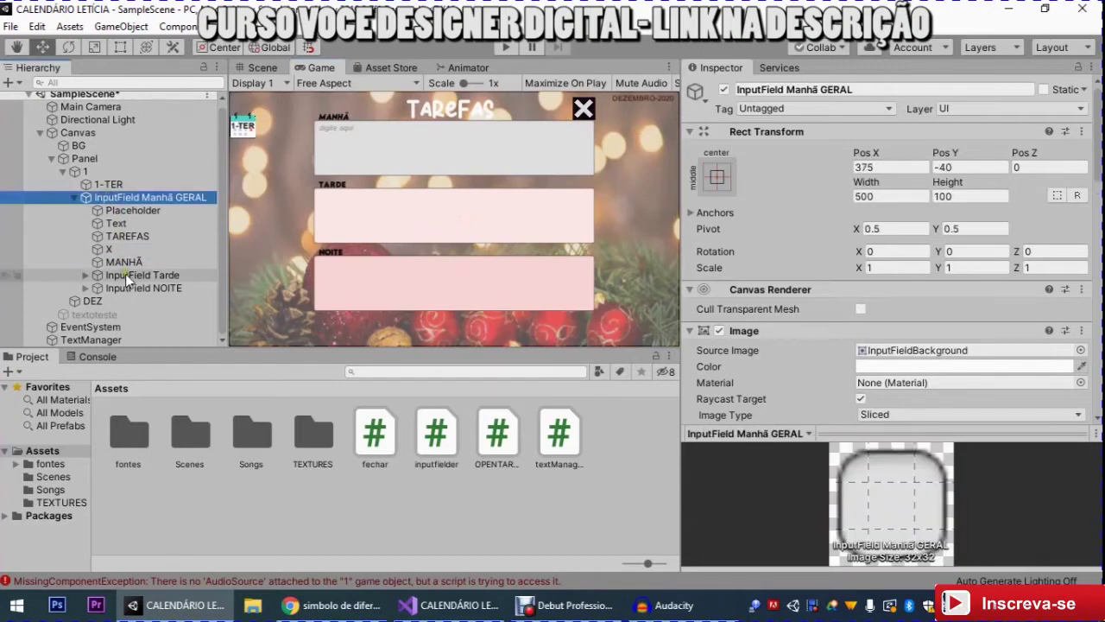
left_click(104, 339)
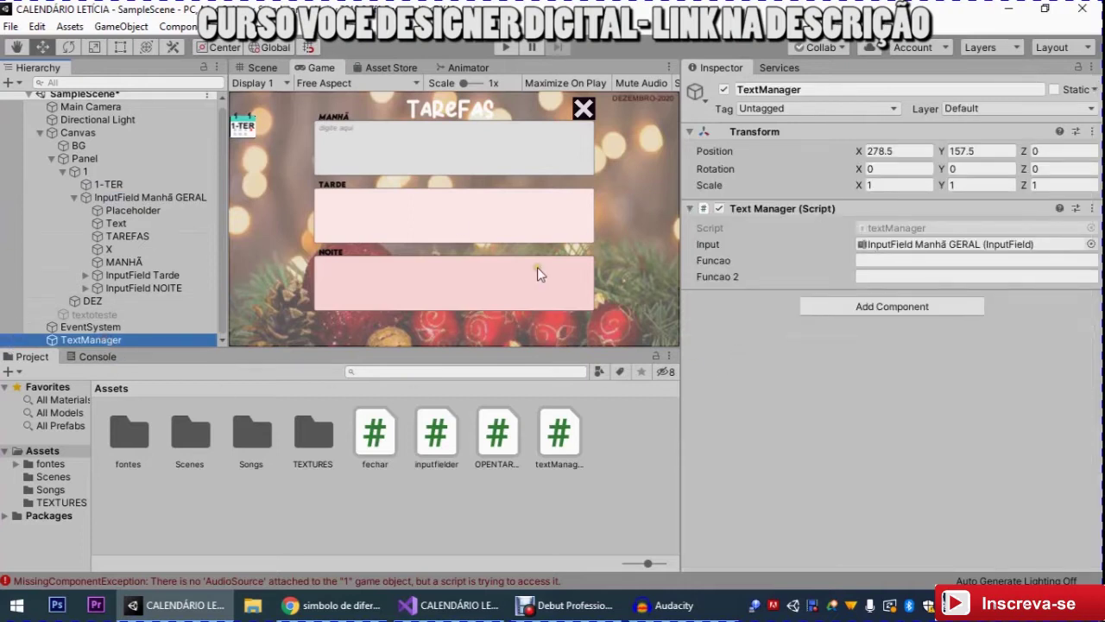
right_click(771, 208)
Step: Open textManager.cs and examine the input, funcao and funcao2 fields and the funcao HasKey check
left_click(816, 369)
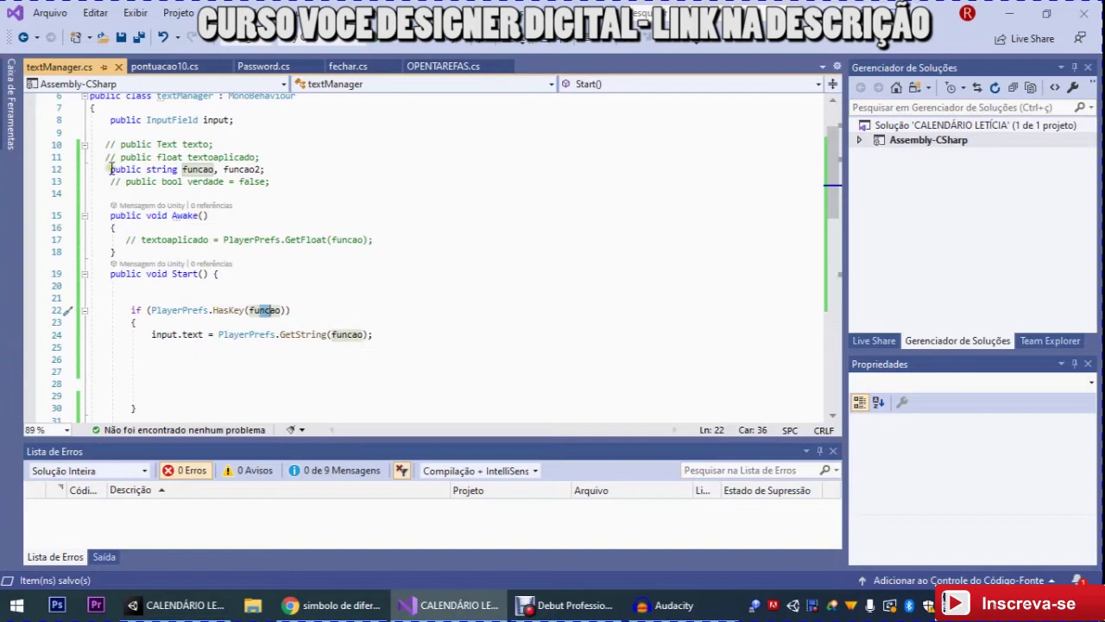
left_click(219, 170)
left_click_drag(224, 169, 264, 169)
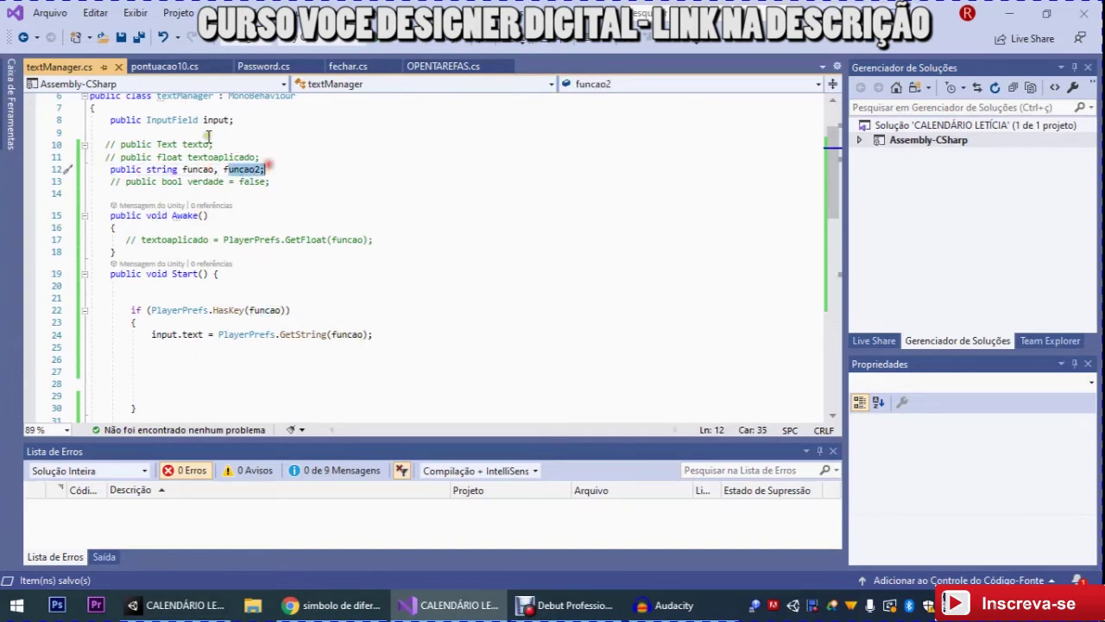
left_click_drag(203, 120, 233, 119)
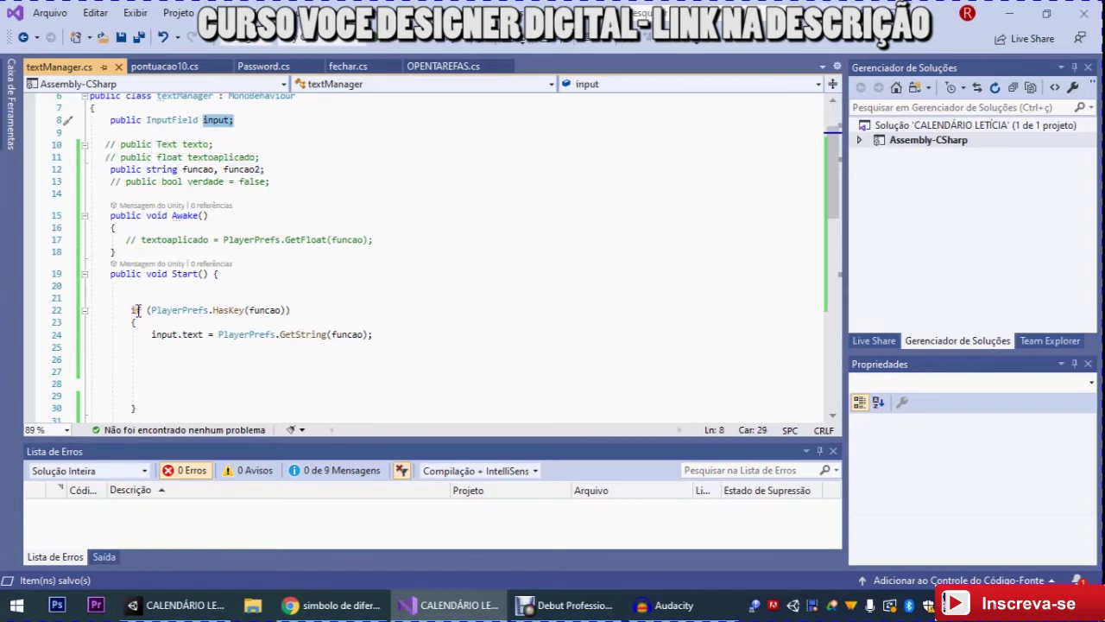
left_click_drag(248, 309, 290, 309)
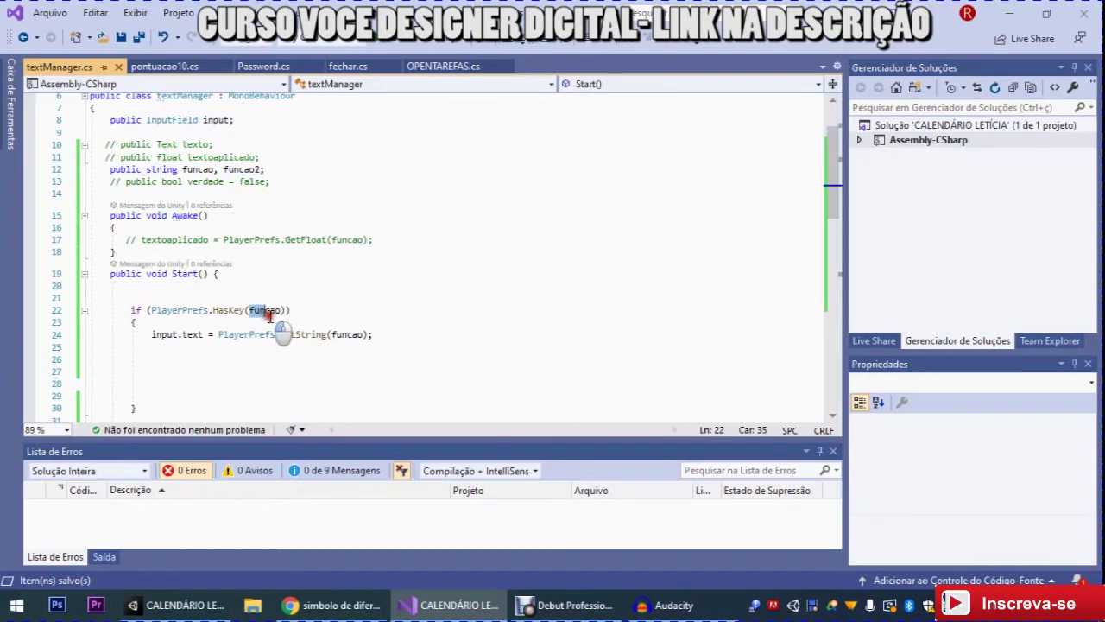
Step: Inspect Start's input reference and the PlayerPrefs.GetString call on line 24
left_click(152, 347)
scroll(152, 346, "down", 3)
double_click(160, 225)
left_click(192, 224)
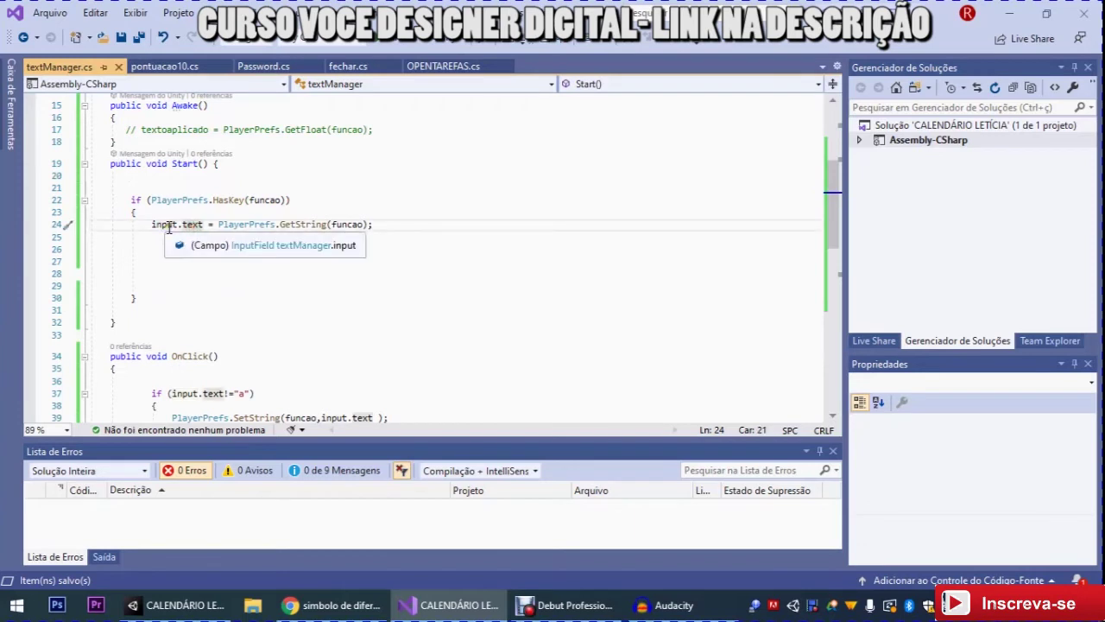
left_click_drag(216, 224, 326, 225)
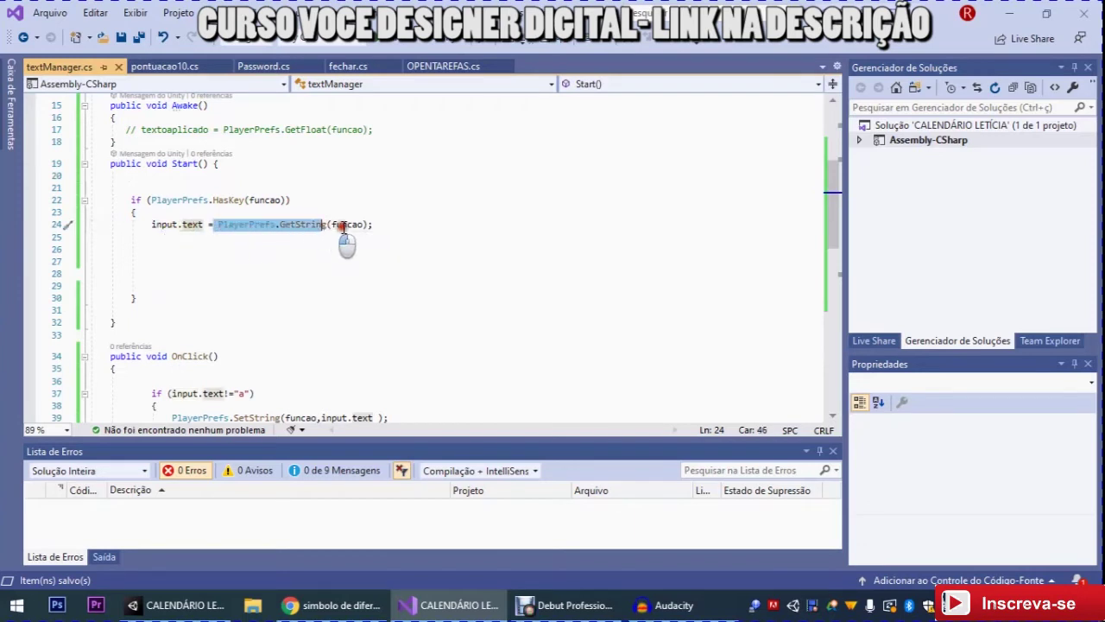
left_click(333, 259)
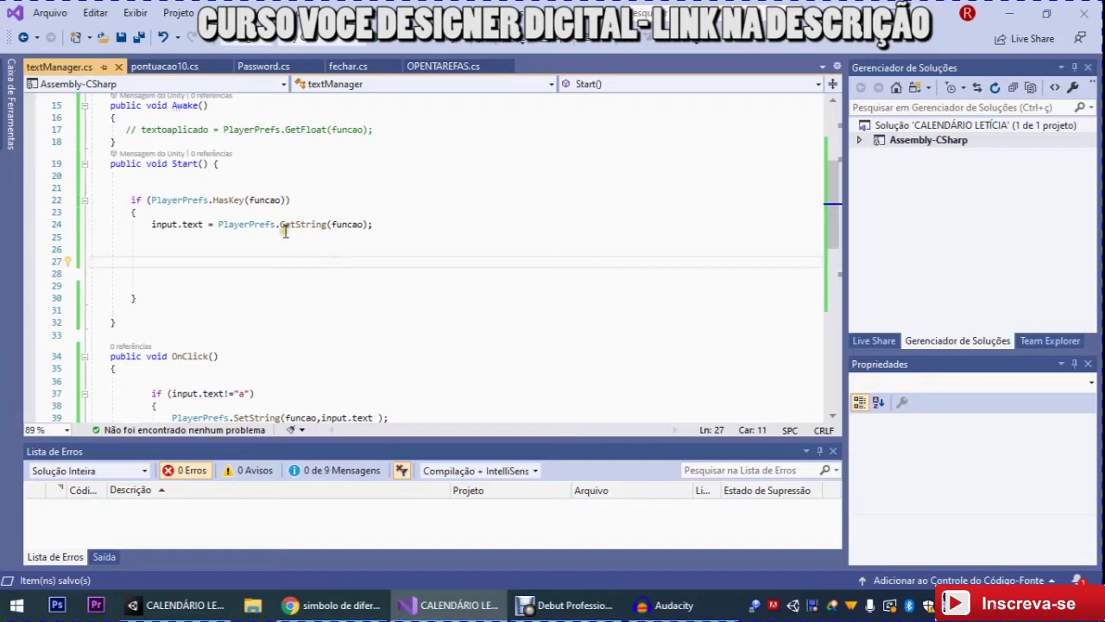
left_click_drag(333, 224, 345, 238)
scroll(239, 149, "up", 1)
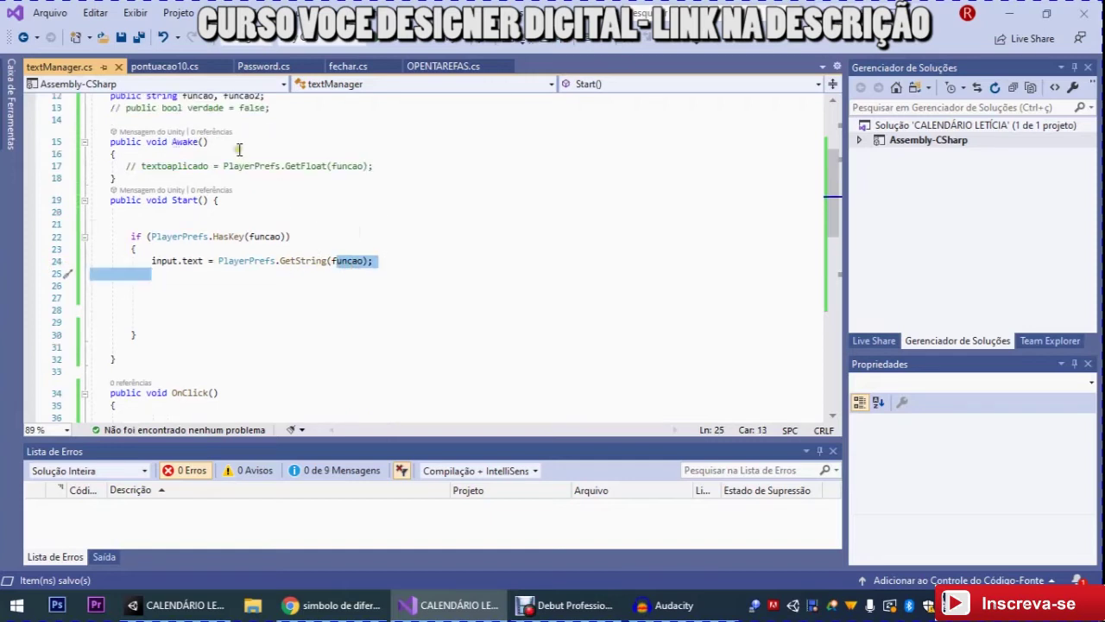
Step: Go over PlayerPrefs and GetString on line 24, then minimize Visual Studio back to Unity
double_click(246, 261)
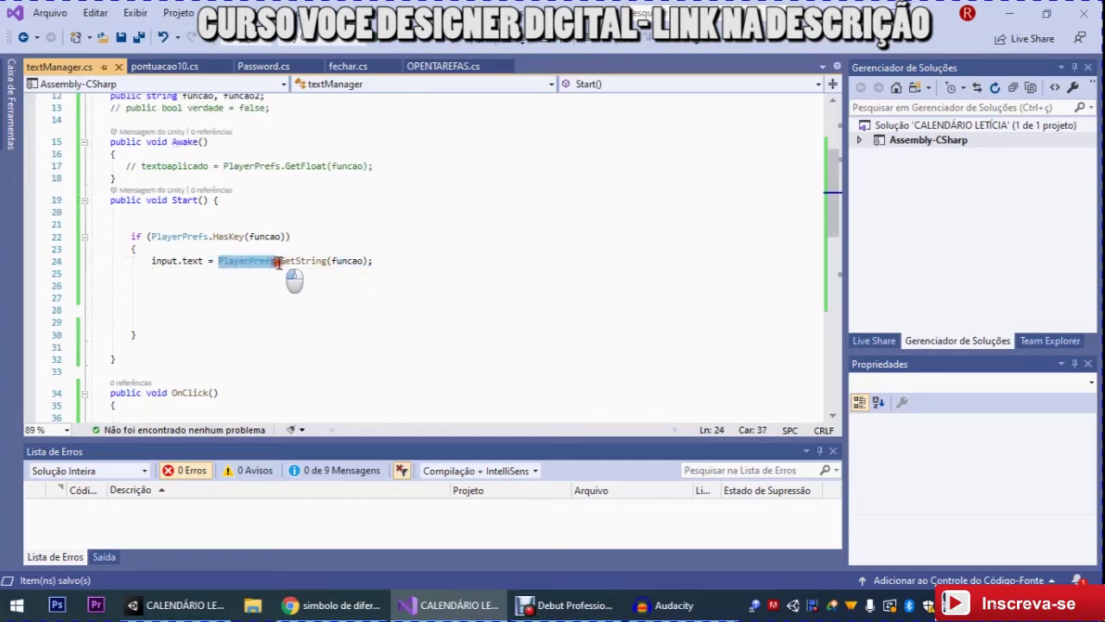
scroll(240, 290, "up", 2)
scroll(240, 290, "up", 1)
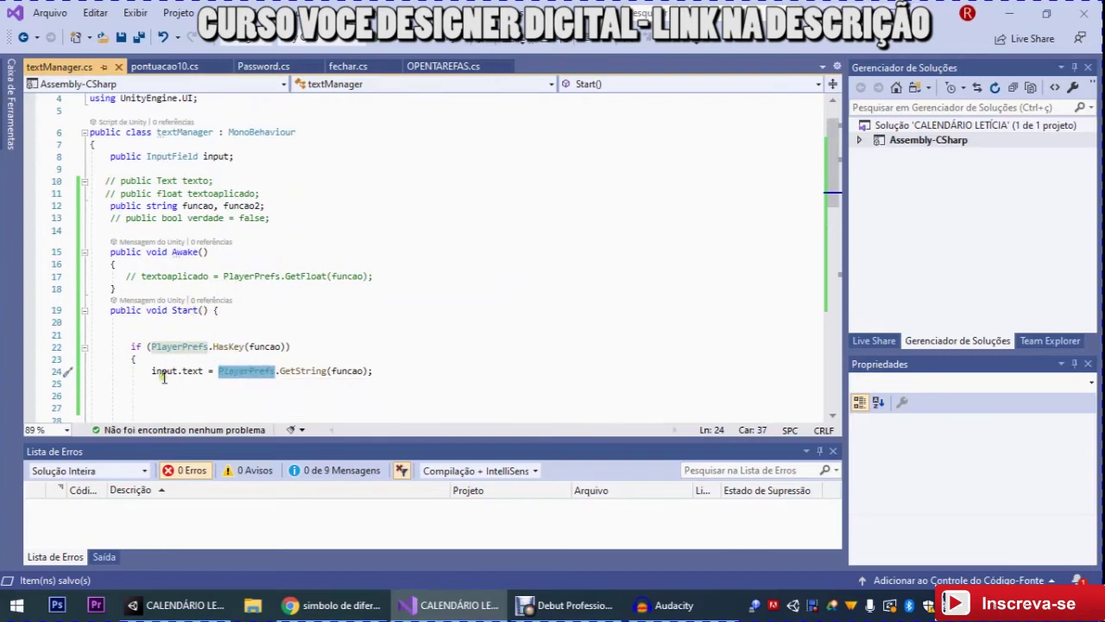
left_click(312, 357)
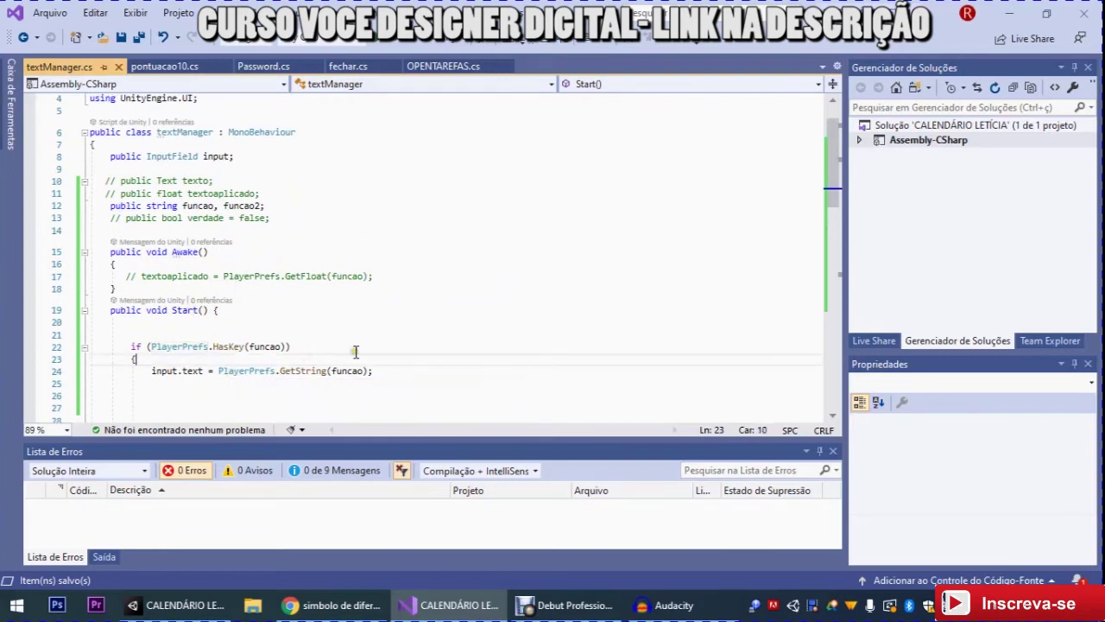
double_click(294, 371)
scroll(170, 307, "down", 3)
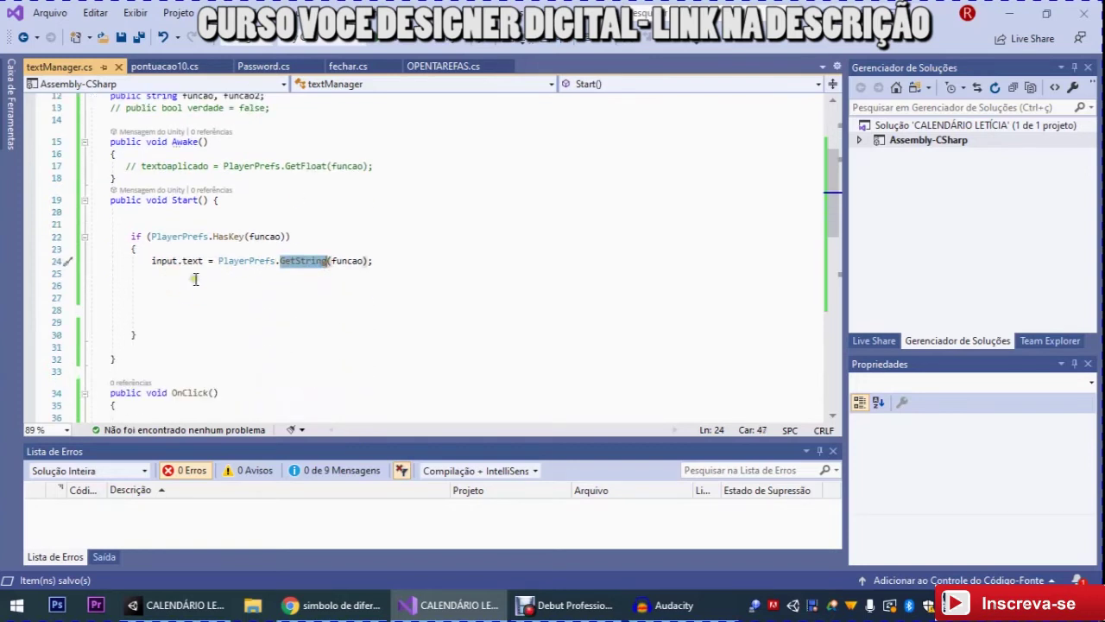
scroll(168, 314, "down", 4)
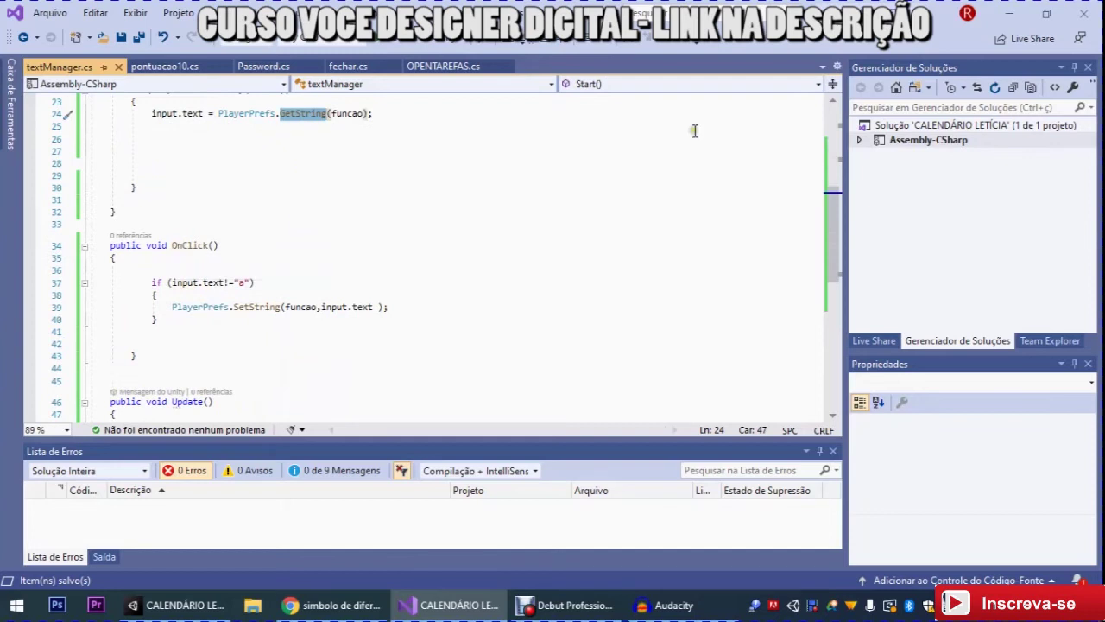
left_click(1009, 14)
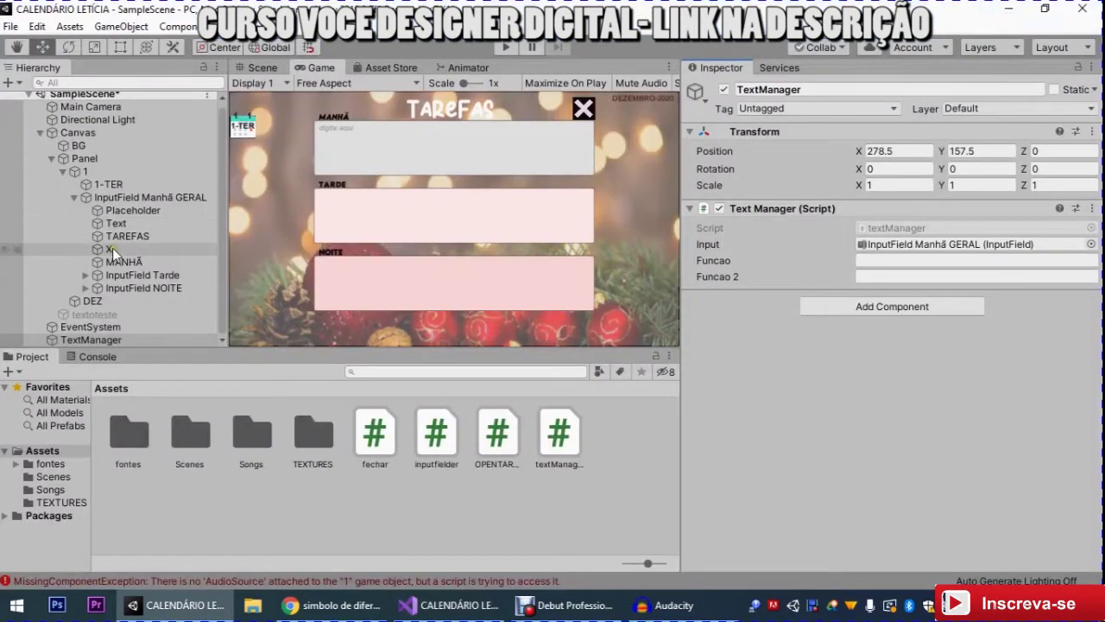
Step: Assign TextManager's textManager.OnClick() to the X button's On Click event, then bring up the script
left_click(111, 247)
scroll(905, 303, "down", 5)
scroll(905, 312, "down", 3)
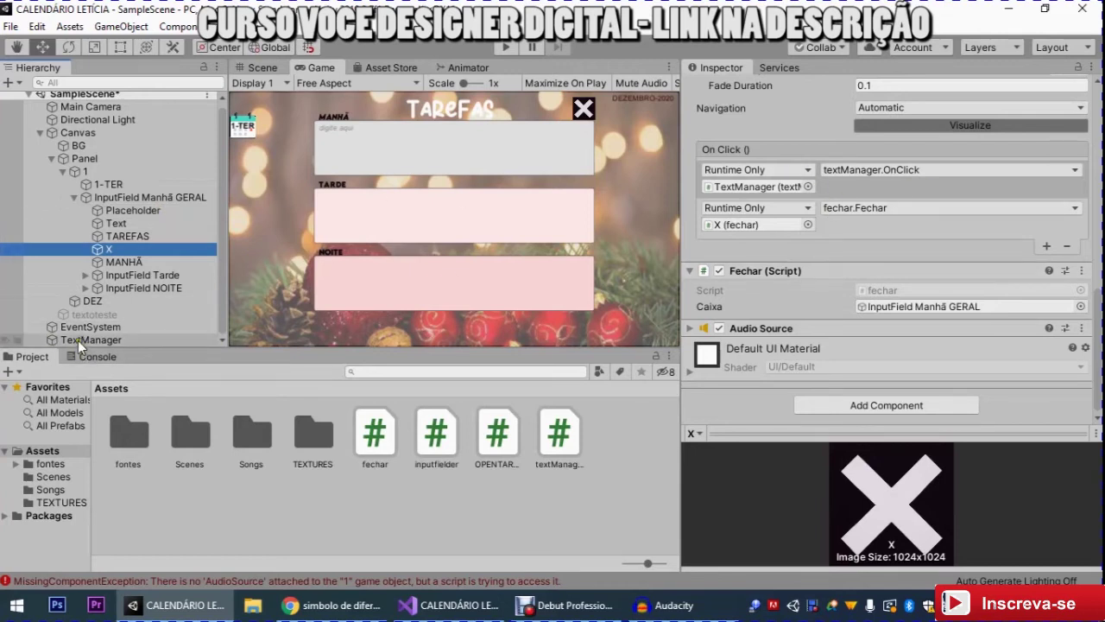
left_click_drag(78, 340, 767, 181)
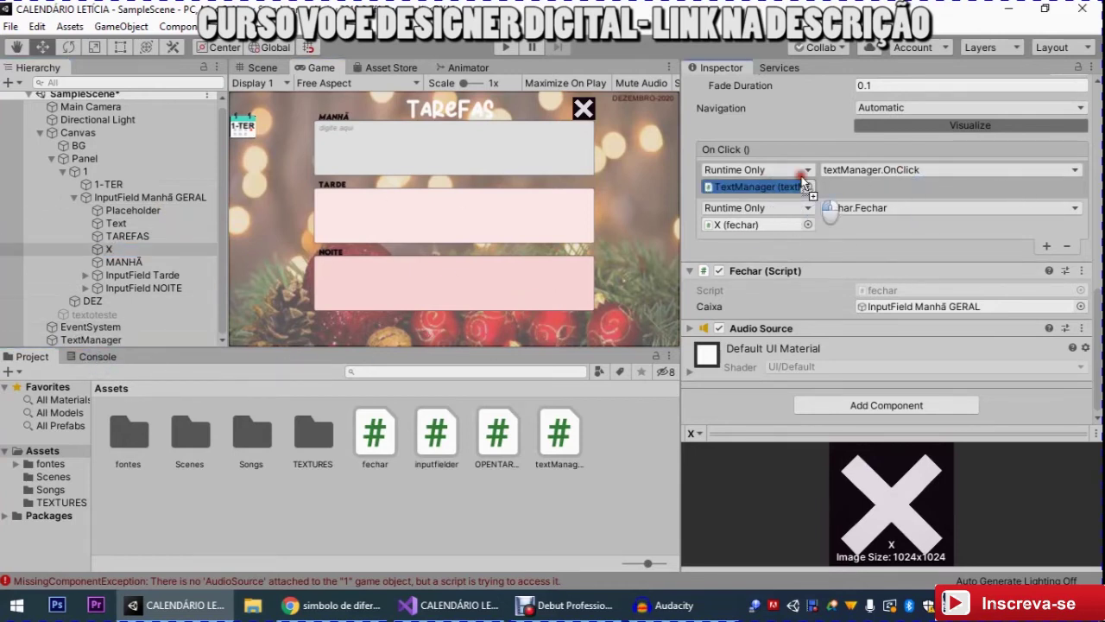
left_click(850, 169)
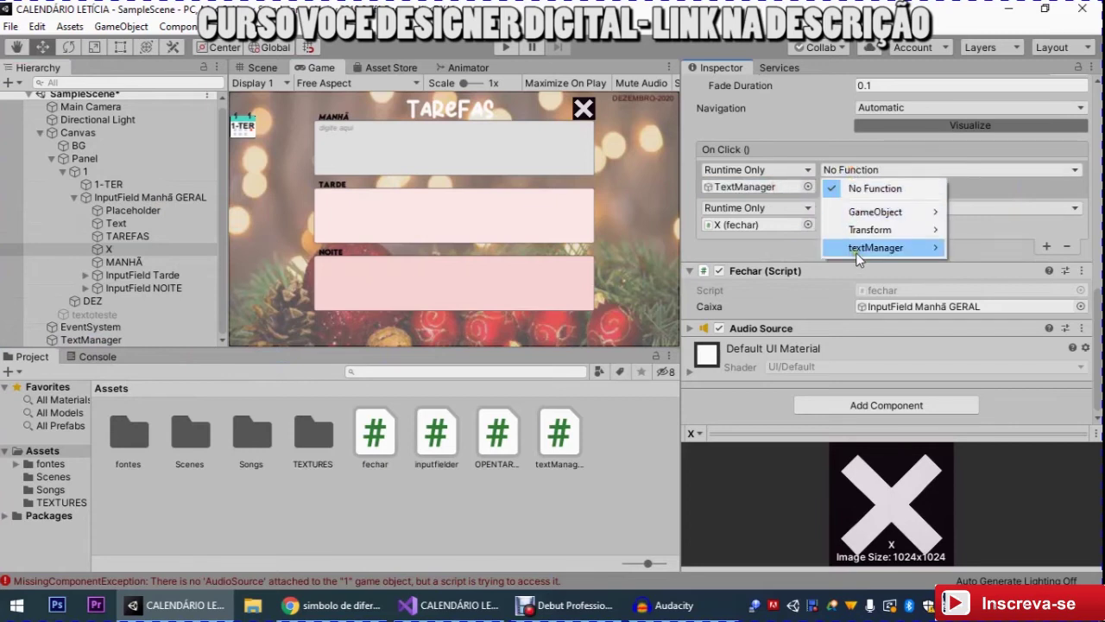
left_click(854, 250)
left_click(670, 407)
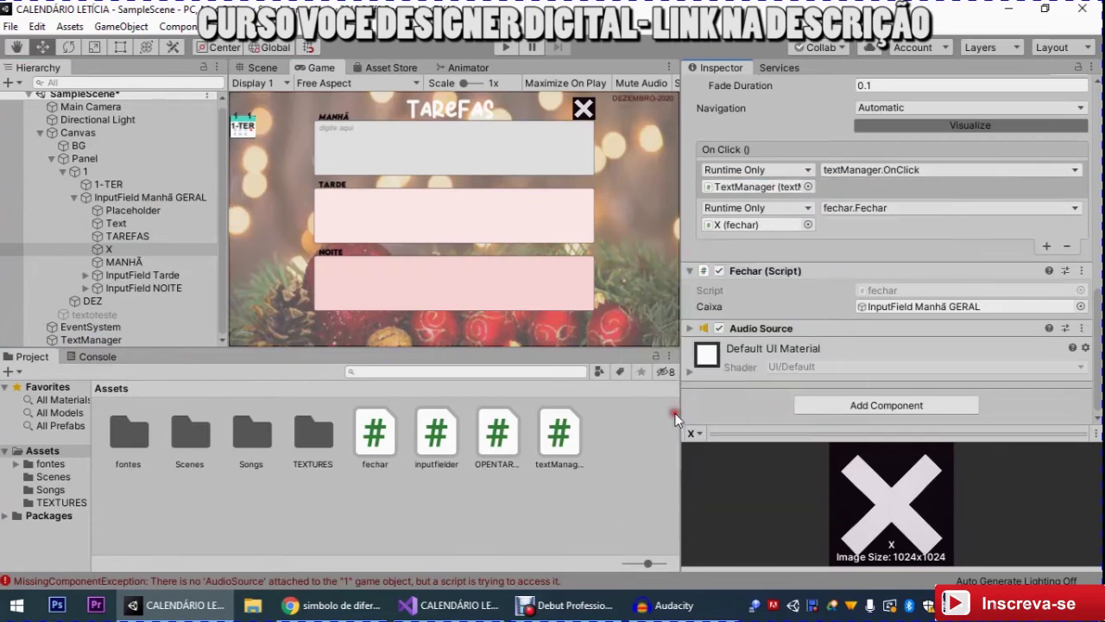
left_click(449, 604)
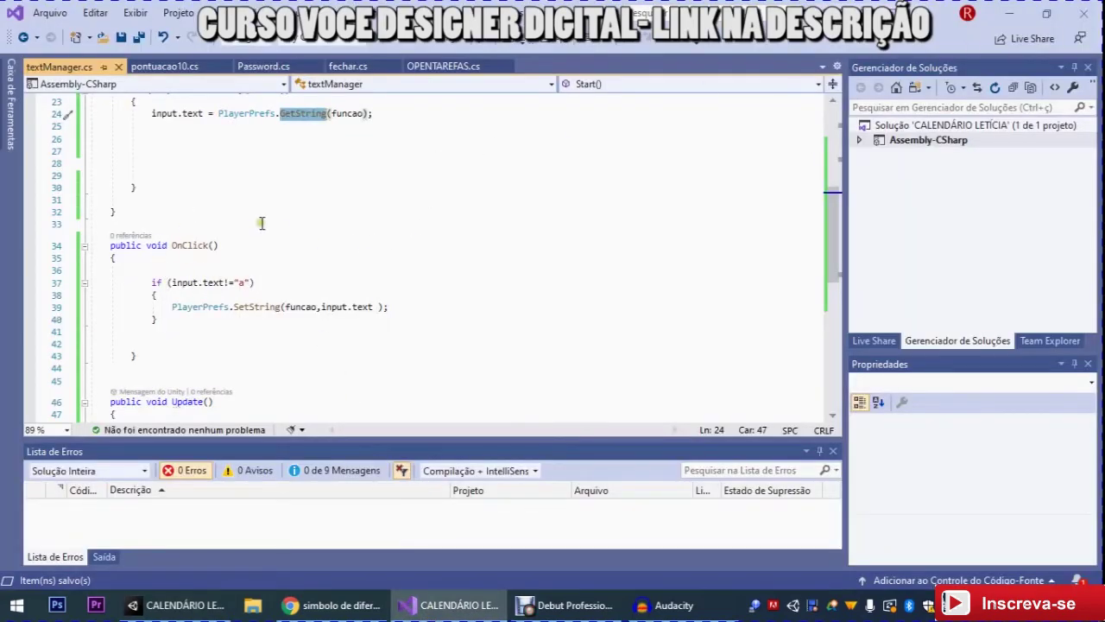
Step: Examine OnClick's if condition comparing input.text with != against "a"
left_click(145, 259)
double_click(156, 283)
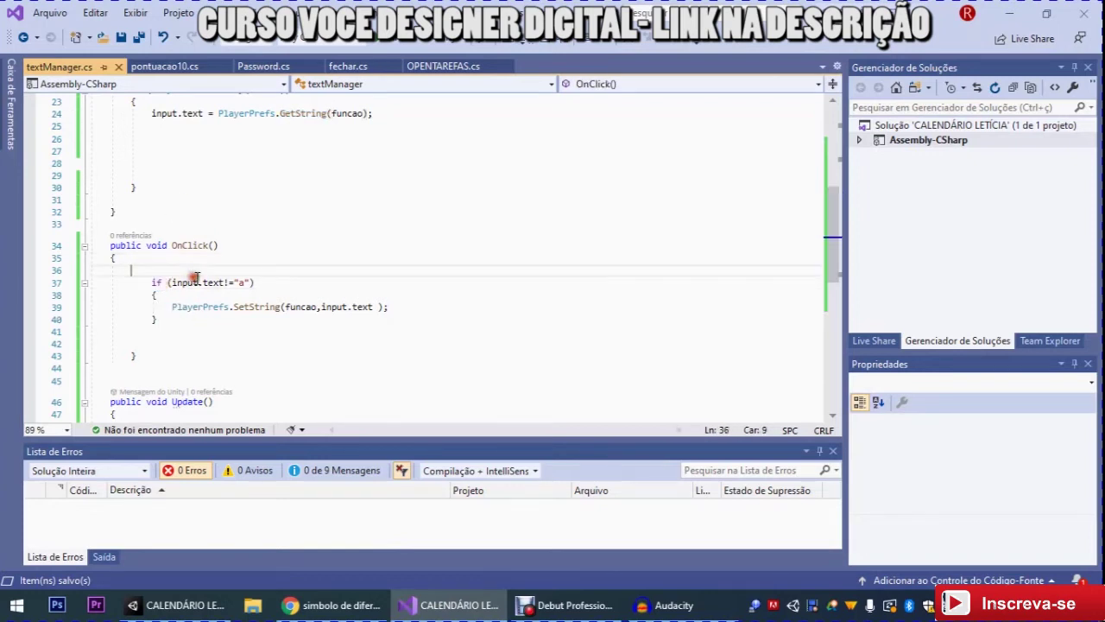
left_click(173, 282)
scroll(173, 261, "up", 1)
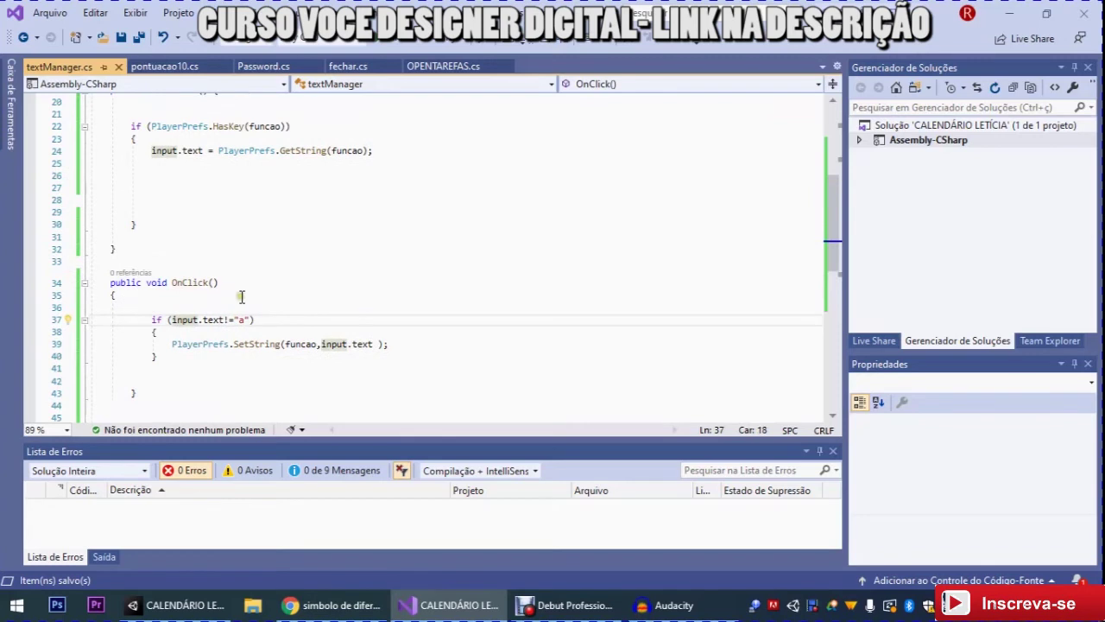
double_click(227, 319)
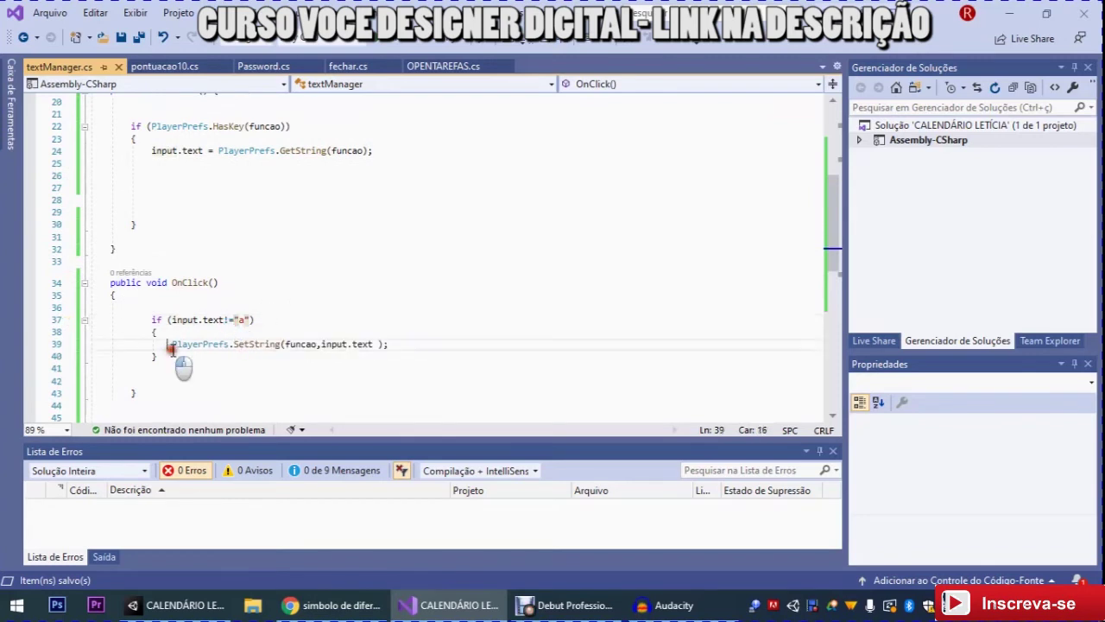
Step: Inspect the PlayerPrefs.SetString(funcao, input.text) line, then minimize Visual Studio
left_click_drag(170, 345, 234, 345)
left_click(307, 345)
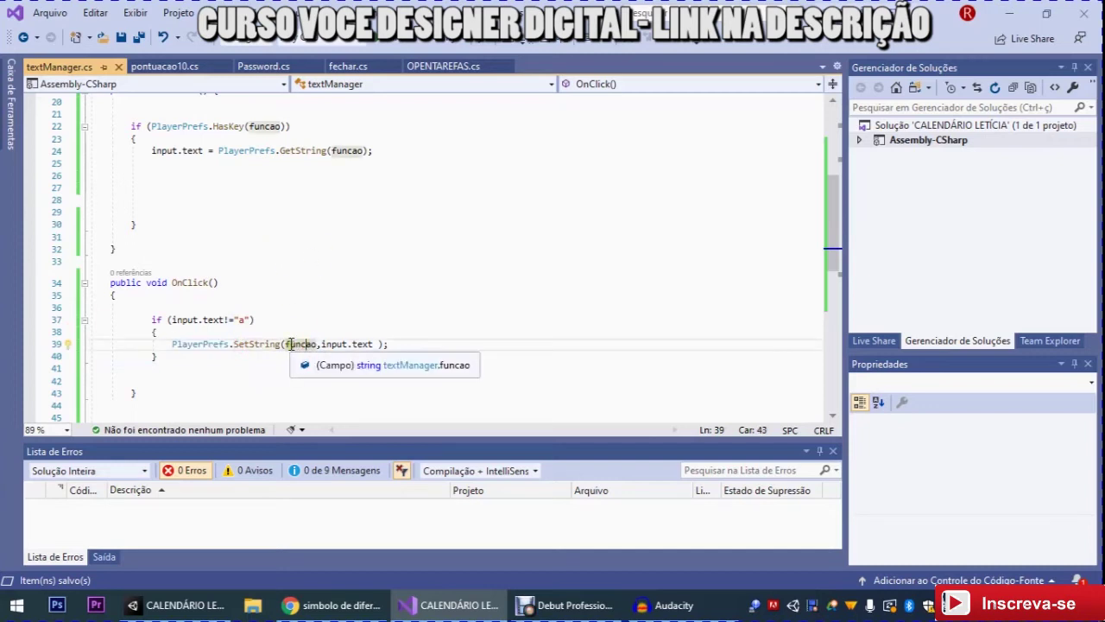
double_click(351, 344)
left_click_drag(349, 344, 366, 345)
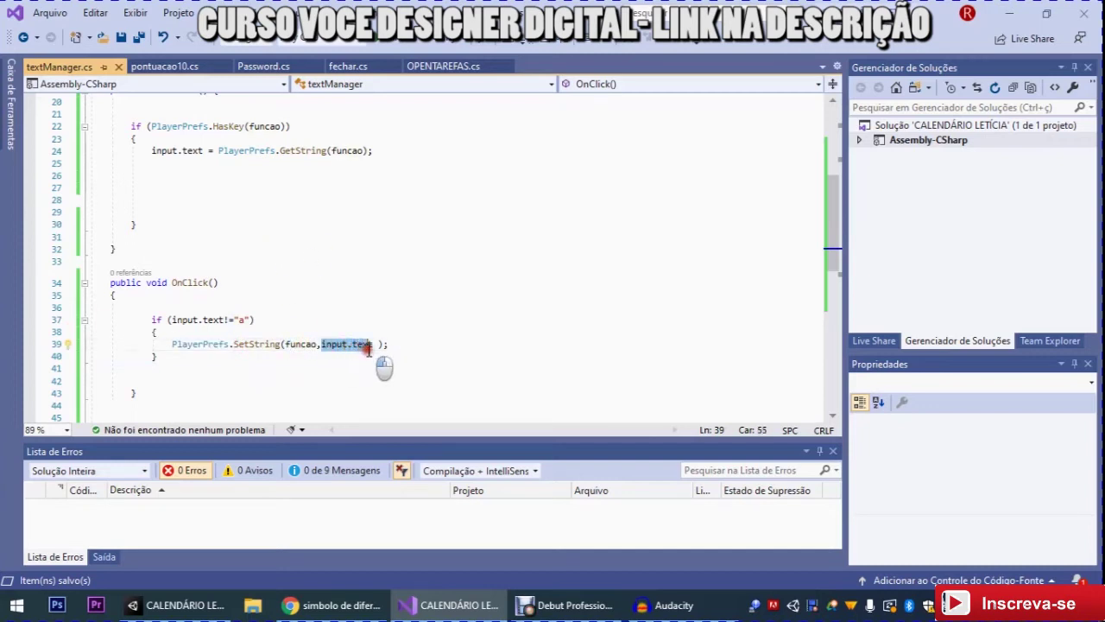
scroll(306, 314, "up", 3)
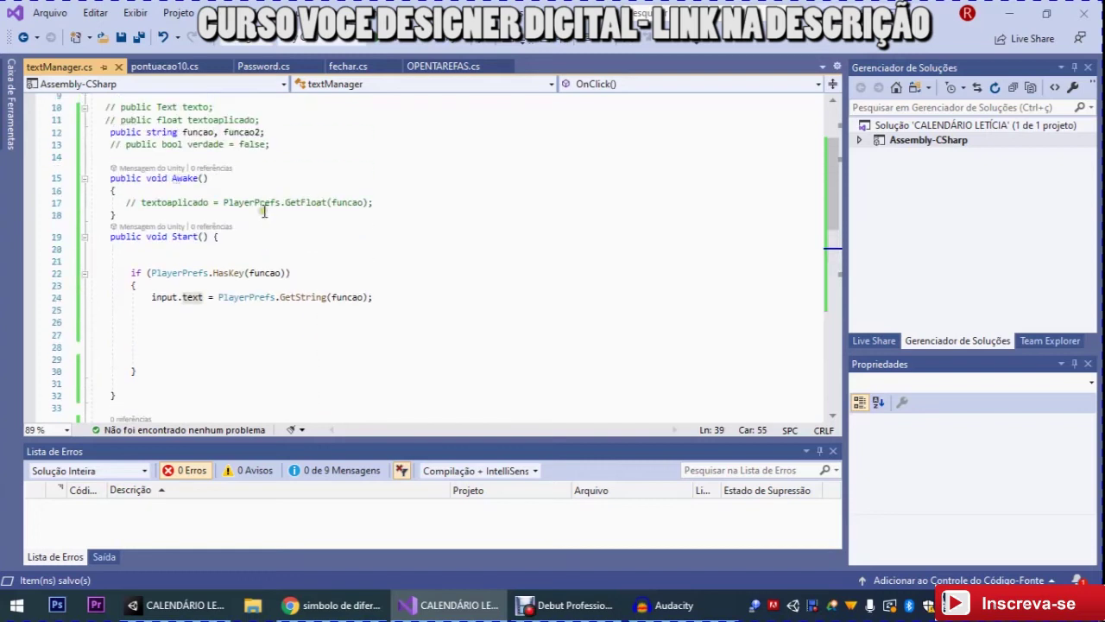
scroll(197, 204, "up", 3)
scroll(279, 365, "down", 7)
scroll(279, 365, "up", 2)
scroll(259, 328, "up", 4)
scroll(234, 294, "down", 4)
scroll(235, 293, "down", 3)
left_click(217, 295)
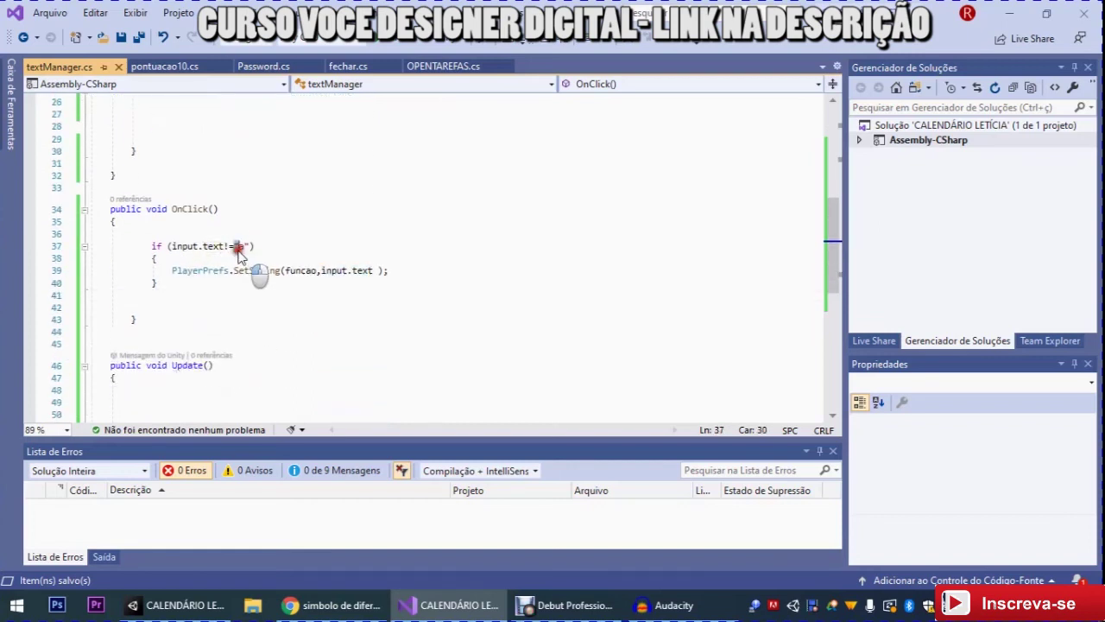
left_click(178, 307)
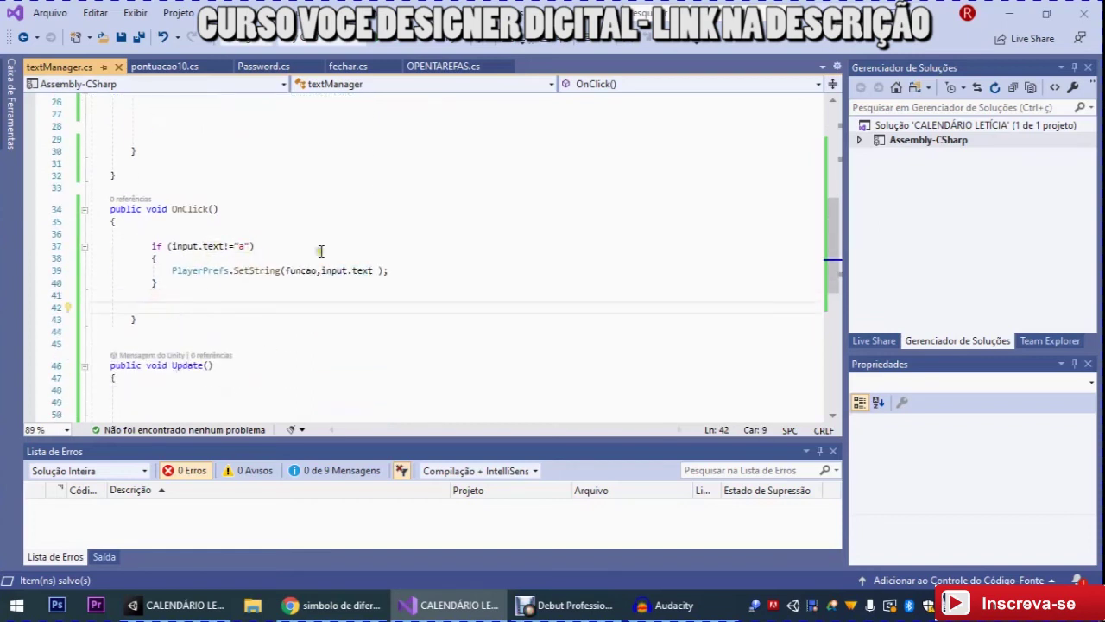
left_click(1003, 18)
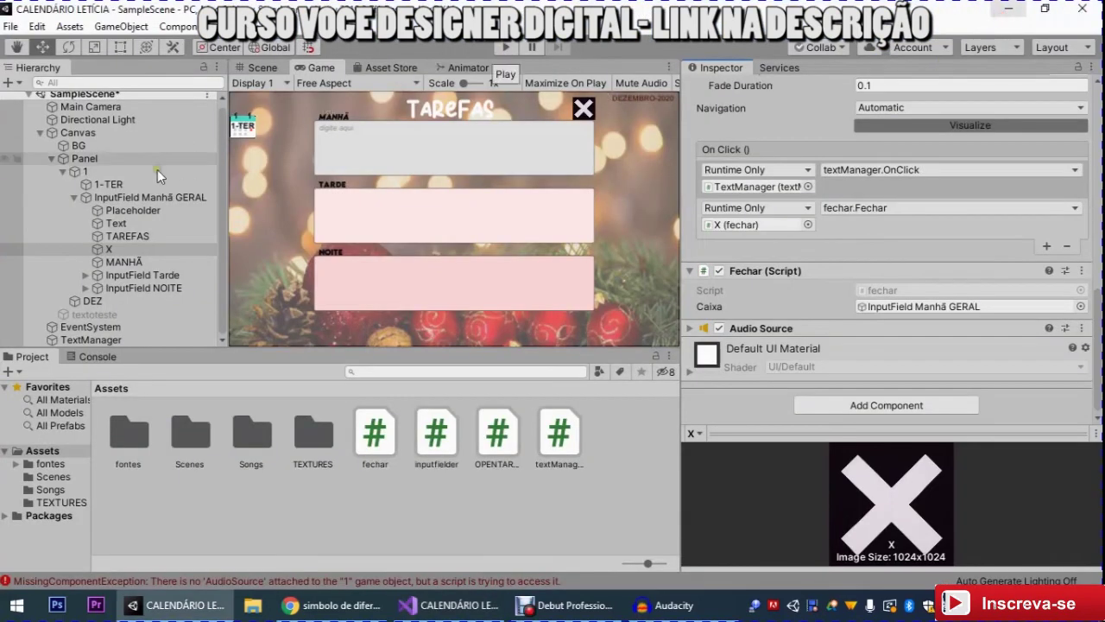
Step: Uncheck InputField Manhã GERAL's active checkbox and enter Play mode
left_click(120, 198)
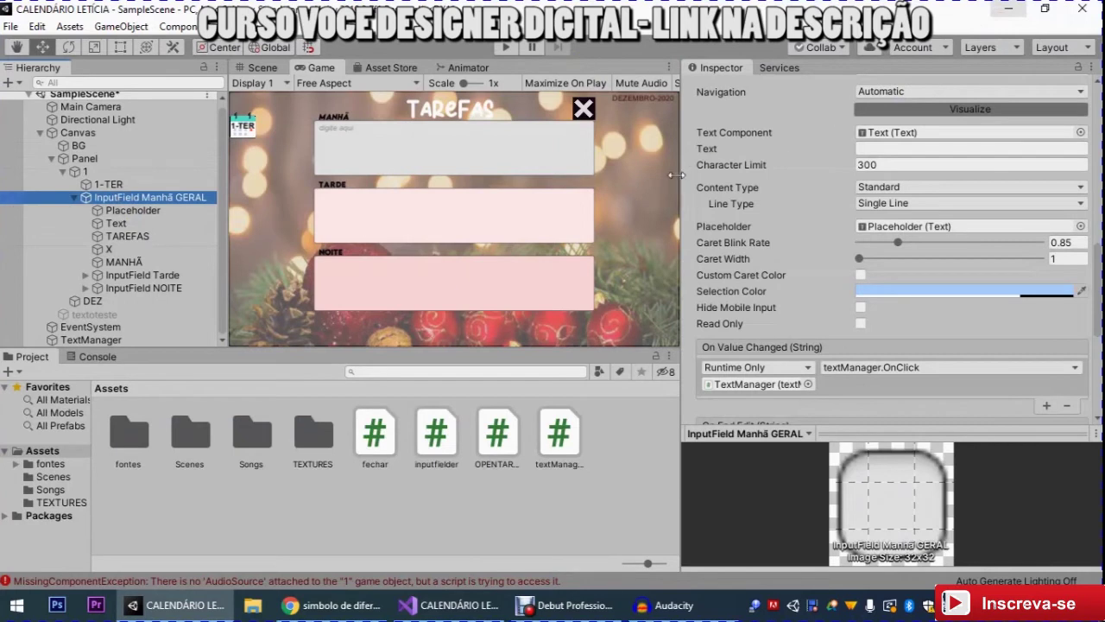
scroll(682, 177, "up", 5)
scroll(742, 164, "up", 3)
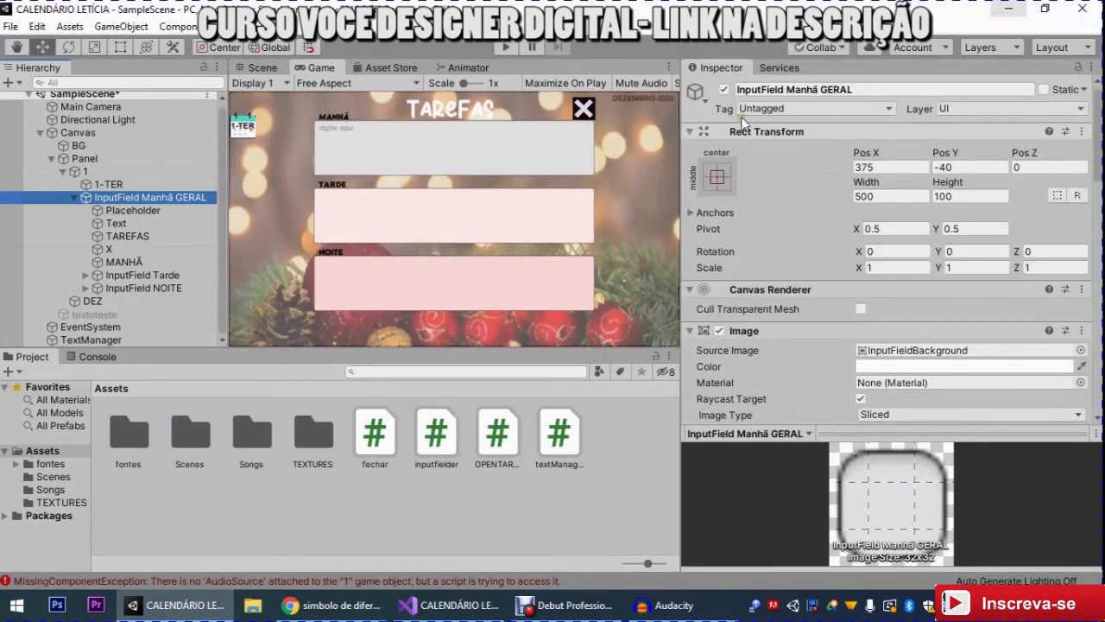
left_click(722, 89)
left_click(505, 46)
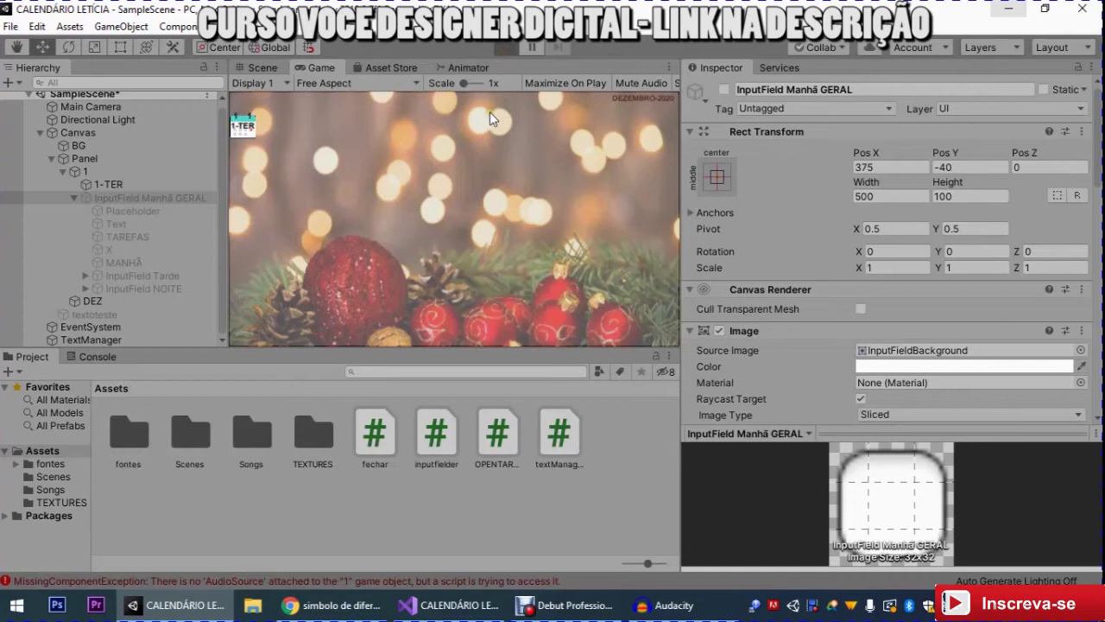
Step: In the Game view, open 1-TER and enter 'Estudar para aula de mestrado.' in the MANHÃ field
left_click(242, 126)
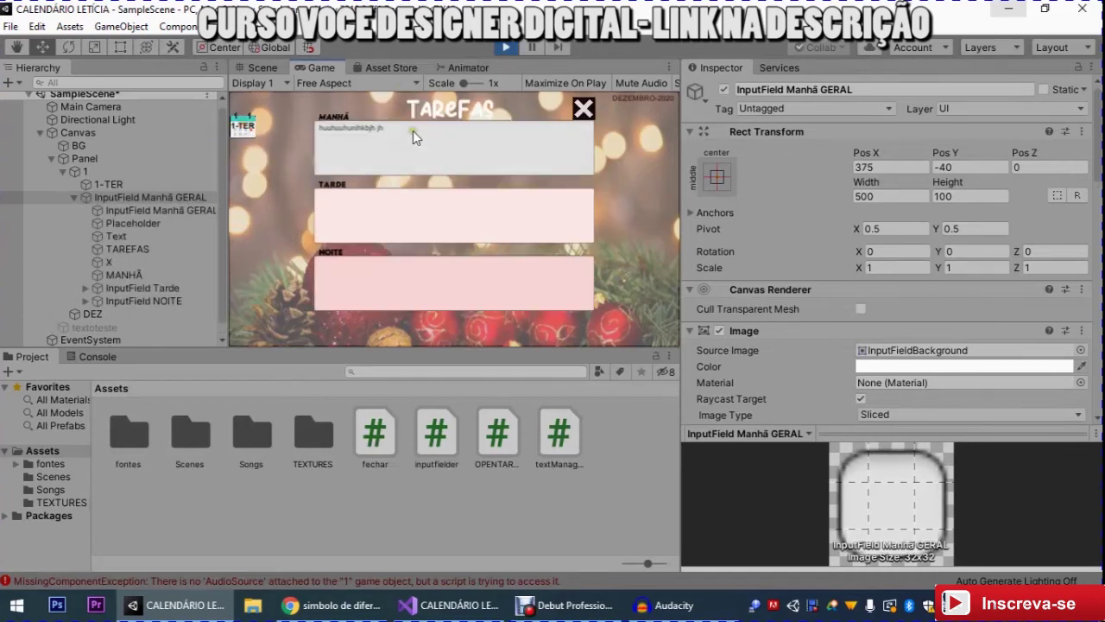
left_click(369, 140)
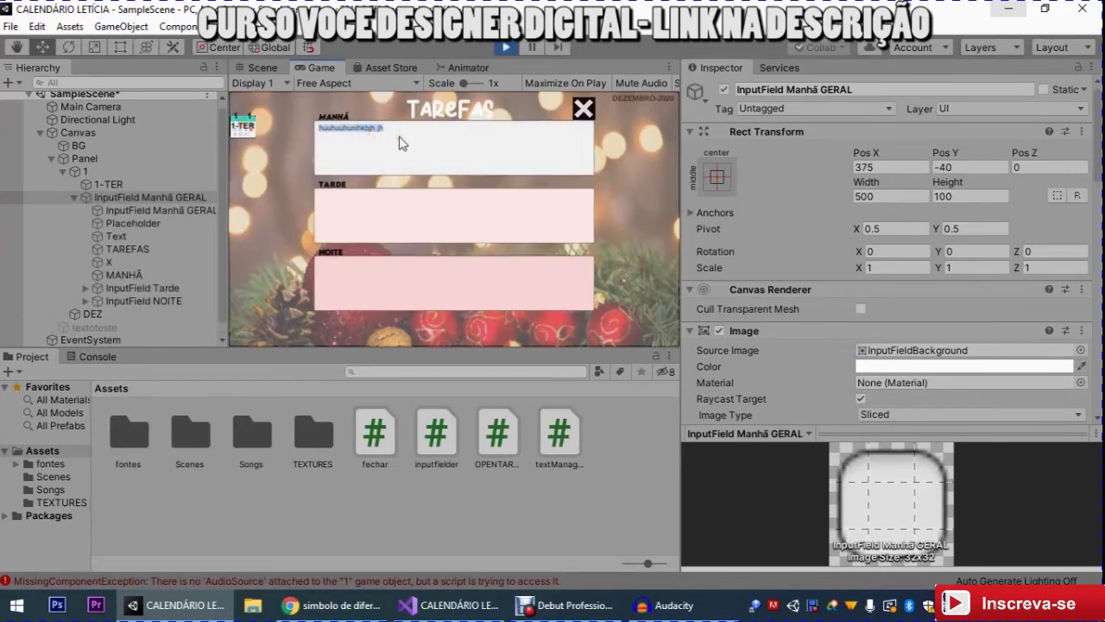
type("Eu")
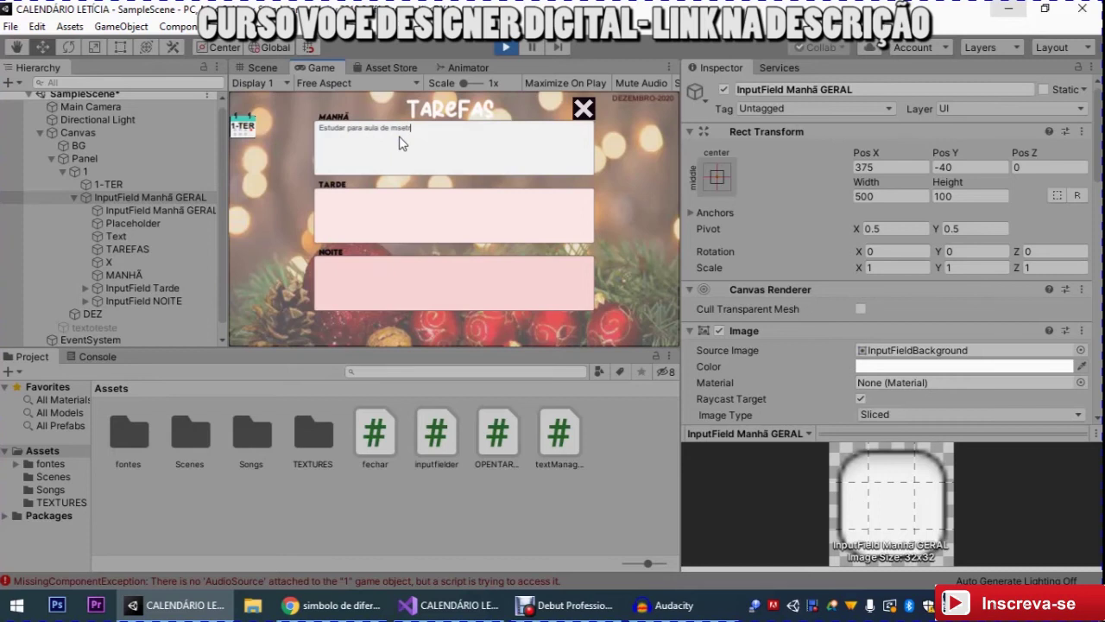
type(".")
Step: Close the panel, stop and restart Play mode, then reopen 1-TER to check the MANHÃ text persisted
left_click(584, 111)
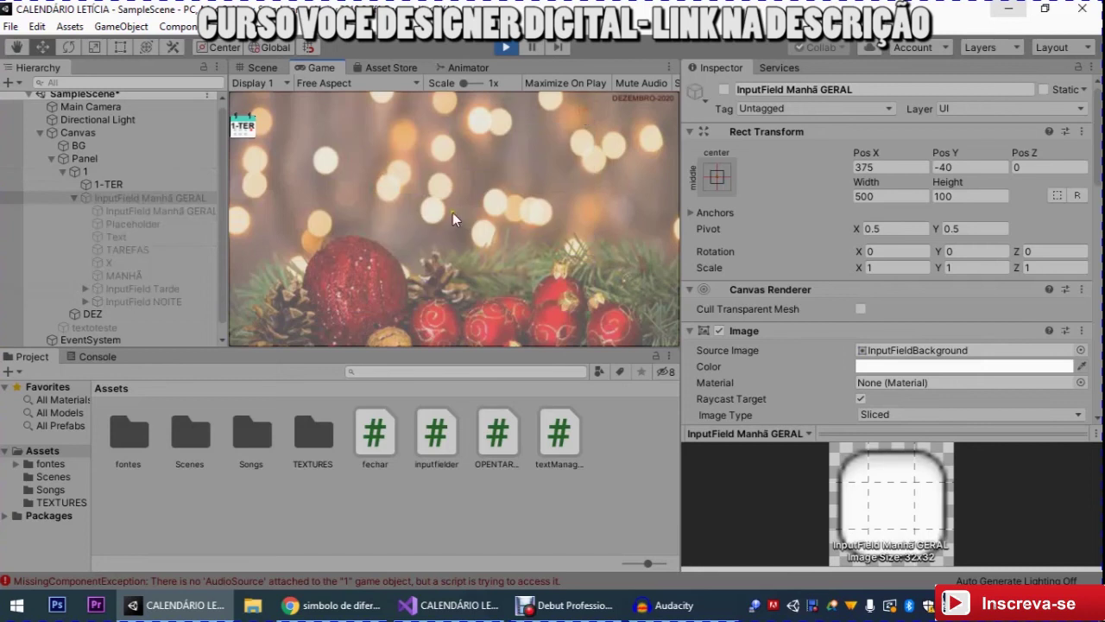
left_click(504, 48)
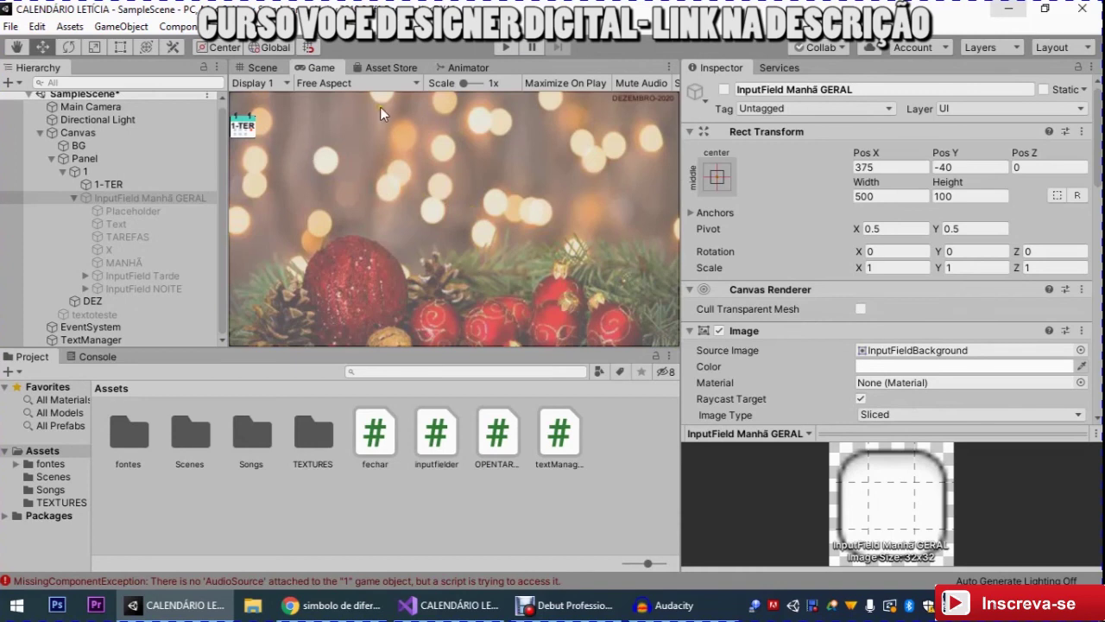
left_click(503, 47)
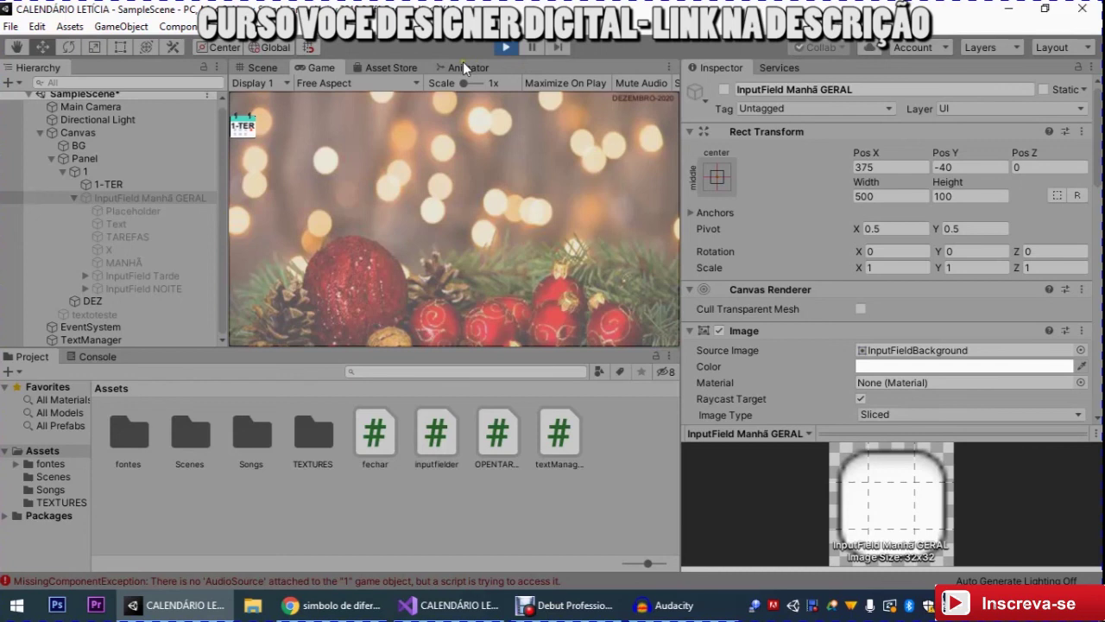
left_click(242, 128)
left_click(367, 142)
left_click(374, 133)
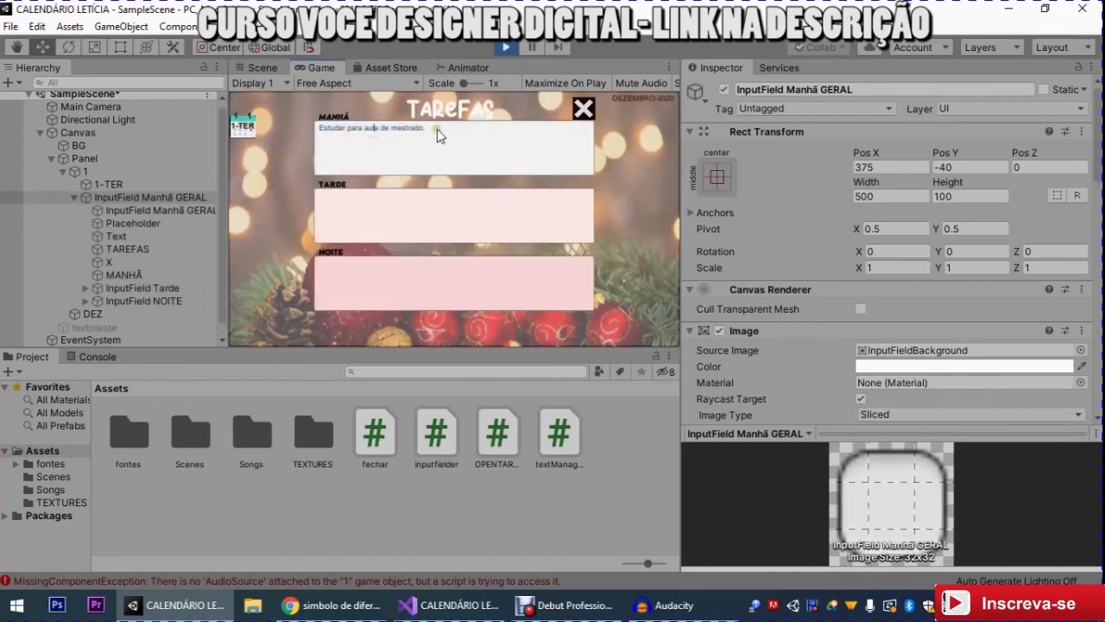